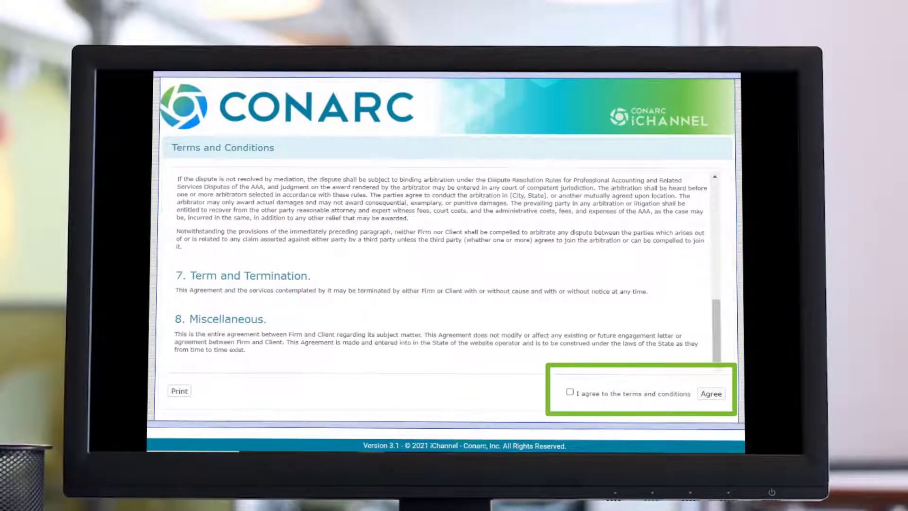
Accept the portal's terms and conditions
{"action": "left_click", "coordinate": [570, 392]}
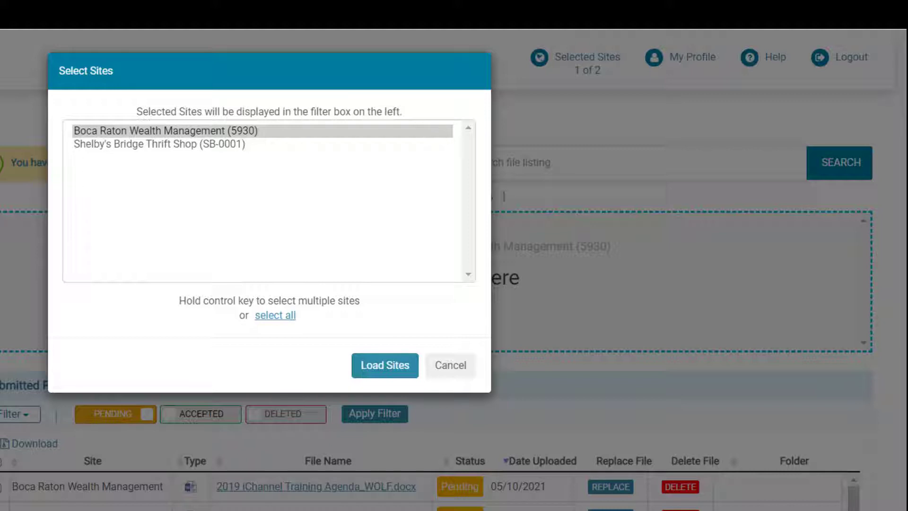
Load Shelby's Bridge Thrift Shop's site, then switch the site to Boca Raton Wealth Management
{"action": "left_click", "coordinate": [159, 143]}
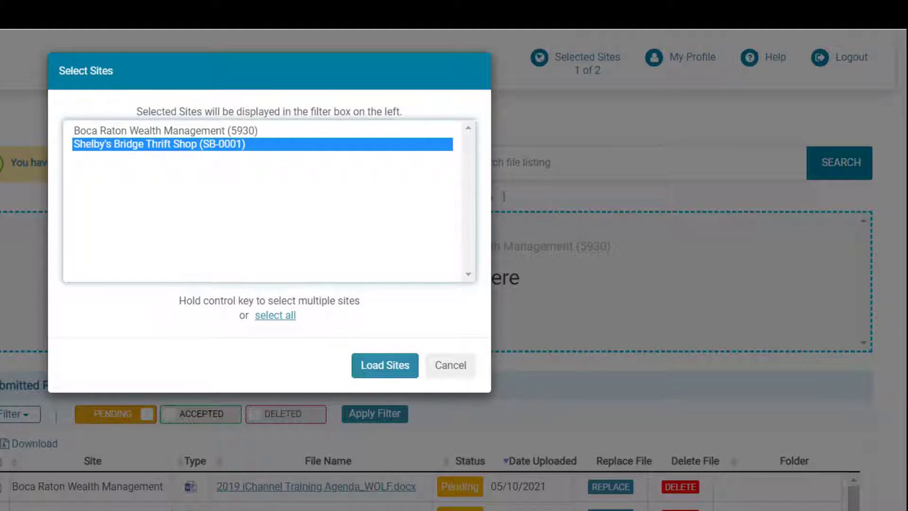
{"action": "key", "text": "Tab"}
{"action": "key", "text": "Tab"}
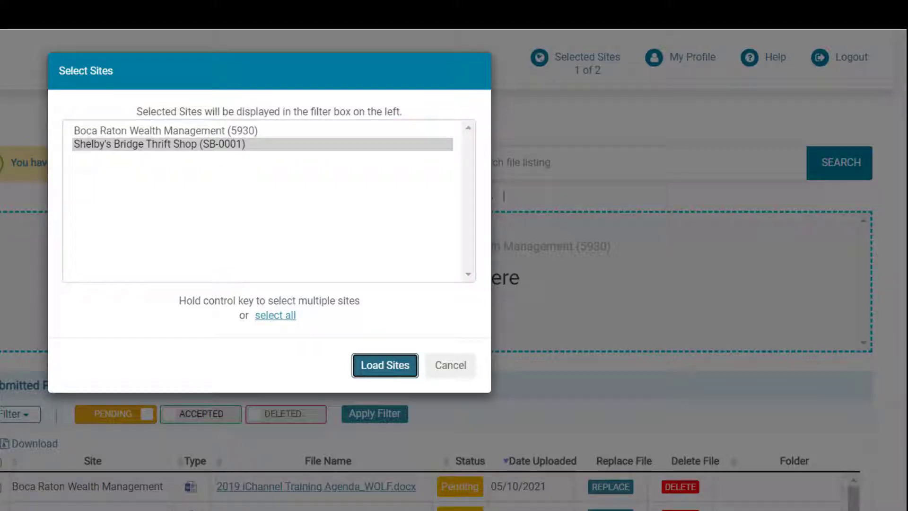
{"action": "key", "text": "Return"}
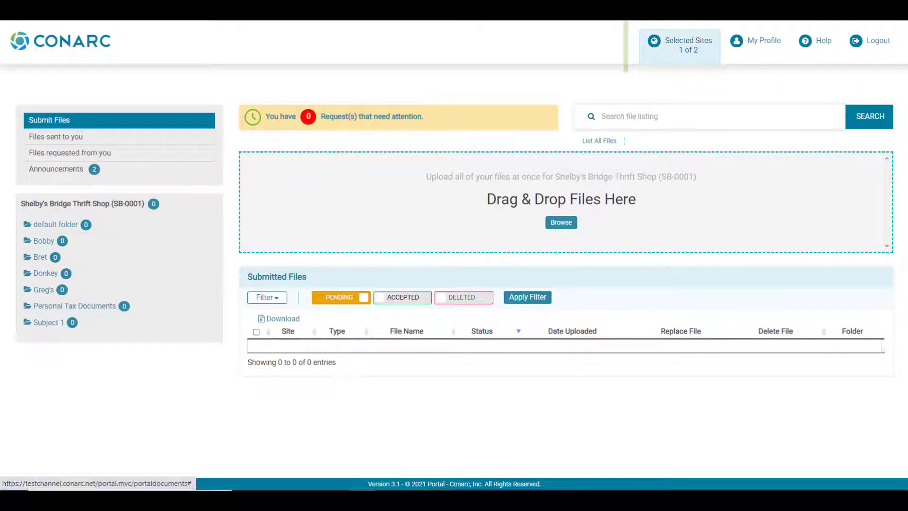
{"action": "left_click", "coordinate": [679, 45]}
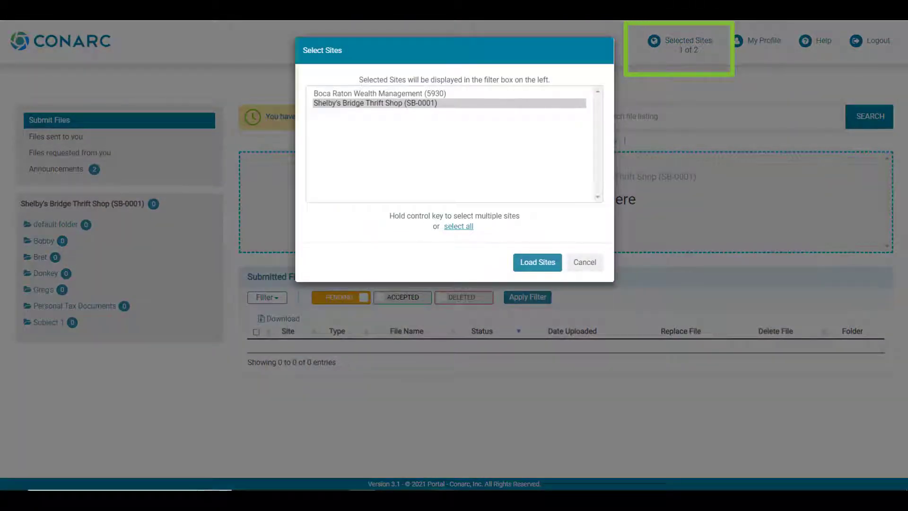
{"action": "left_click", "coordinate": [379, 93]}
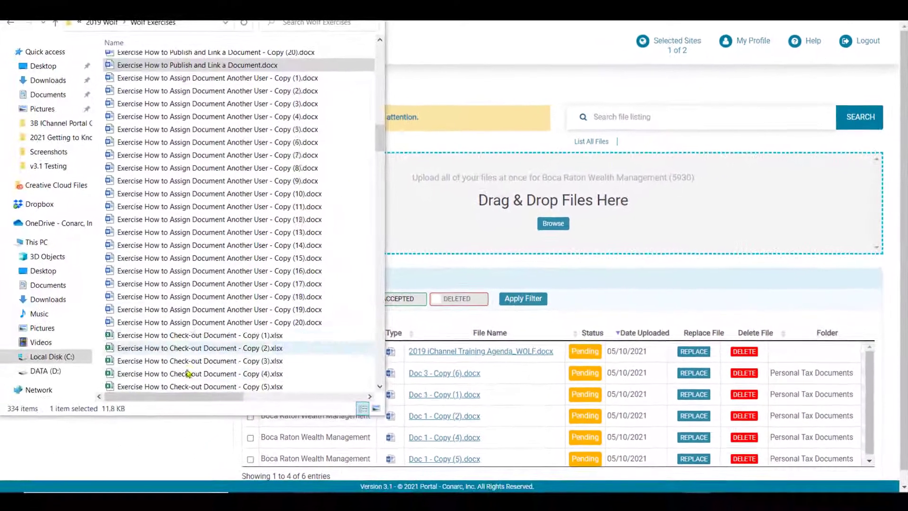
Drag Exercise How to Publish and Link a Document.docx into the portal's upload area
{"action": "left_click", "coordinate": [261, 66]}
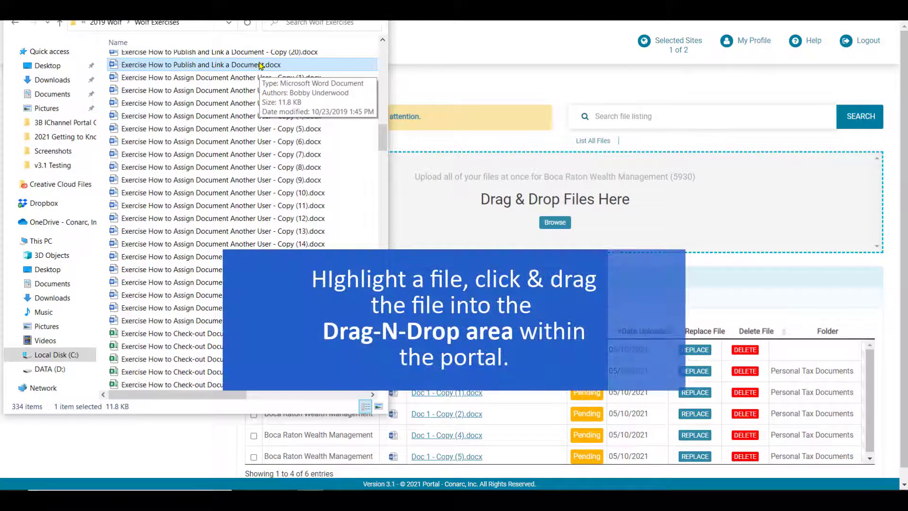
{"action": "left_click_drag", "start_coordinate": [260, 65], "coordinate": [679, 234]}
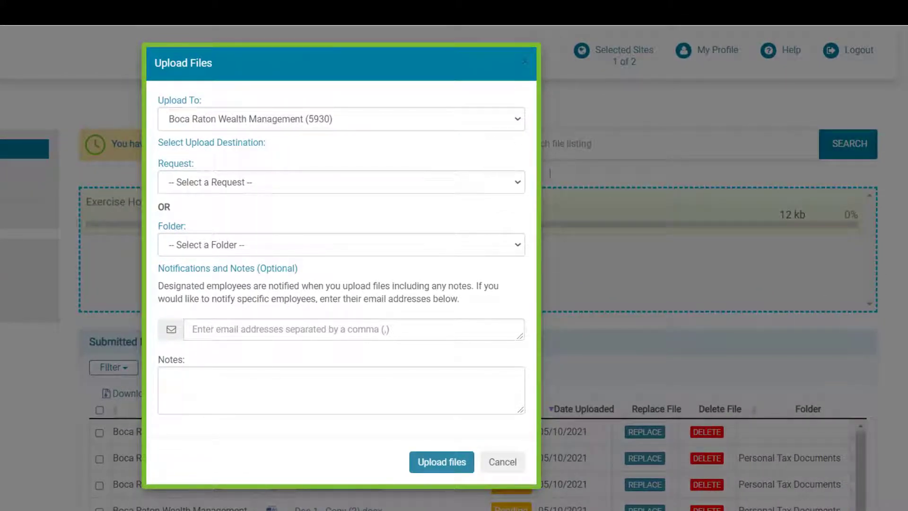
Keep Boca Raton Wealth Management as the upload site with no request, and list the destination folders
{"action": "left_click", "coordinate": [342, 119]}
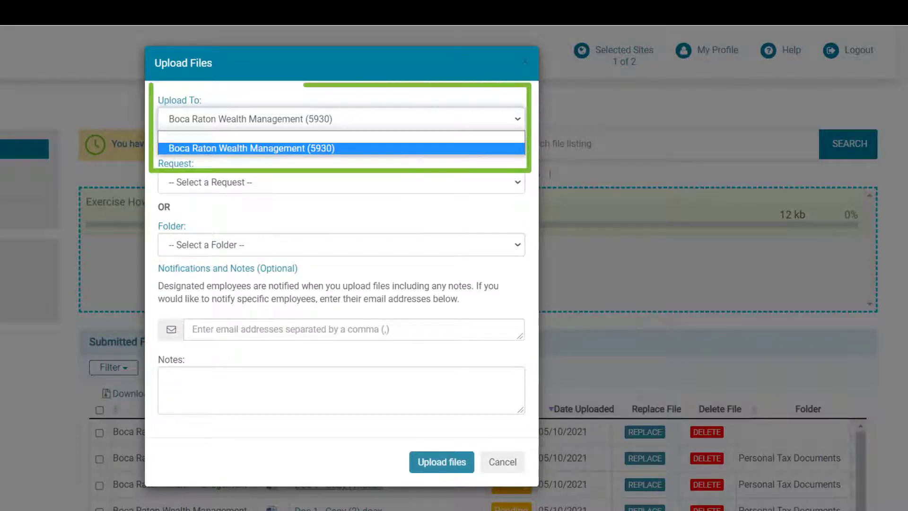
{"action": "key", "text": "Return"}
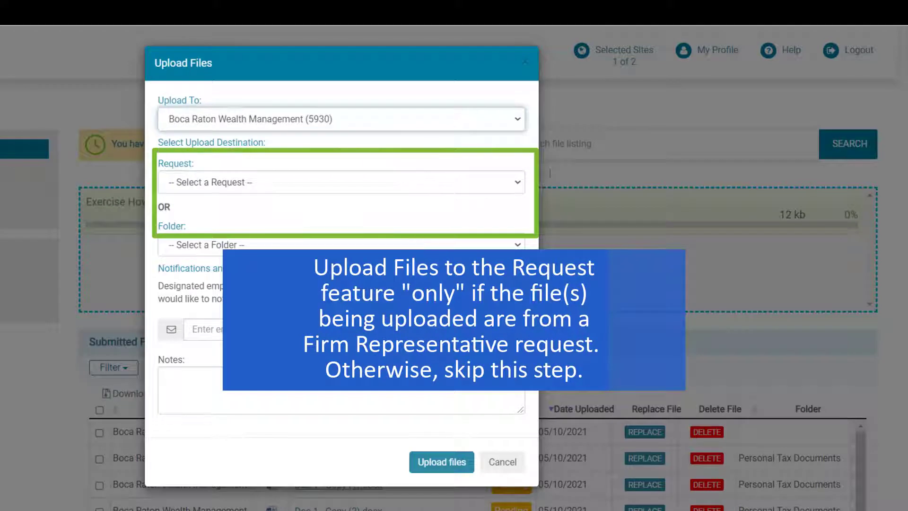
{"action": "key", "text": "Tab"}
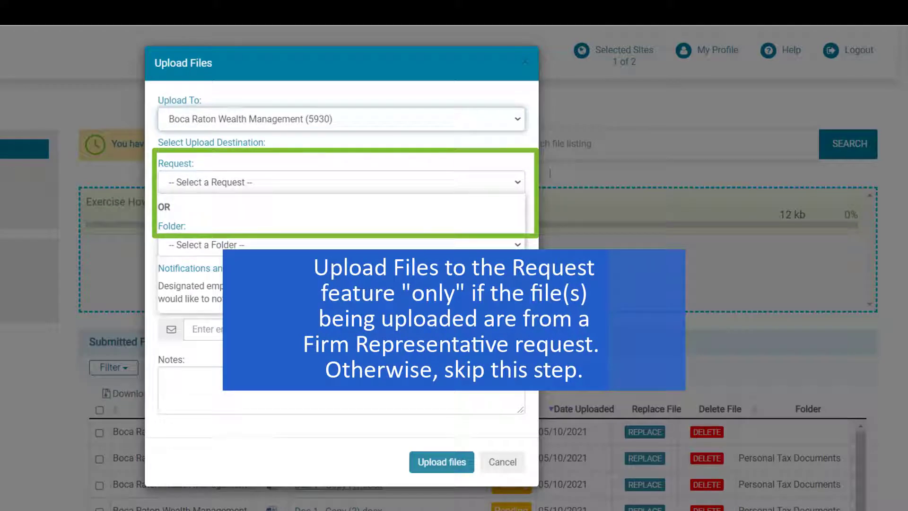
{"action": "key", "text": "alt+Down"}
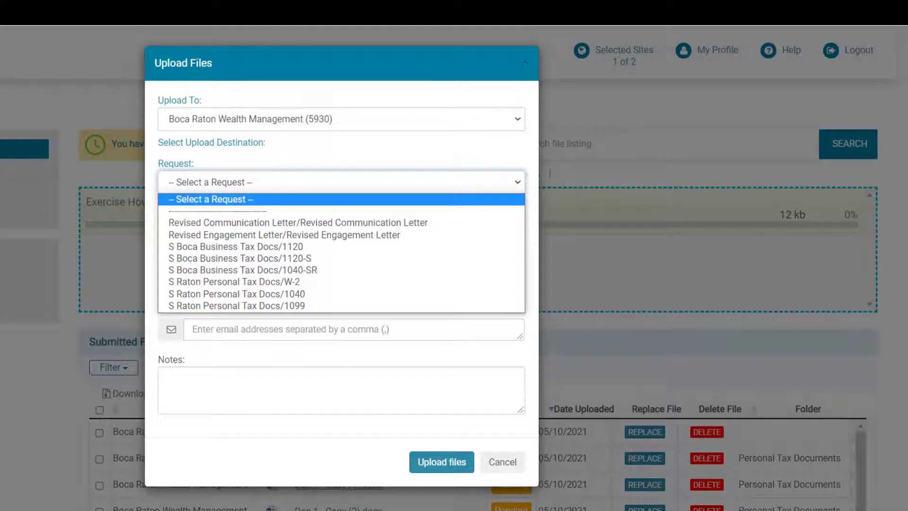
{"action": "key", "text": "Escape"}
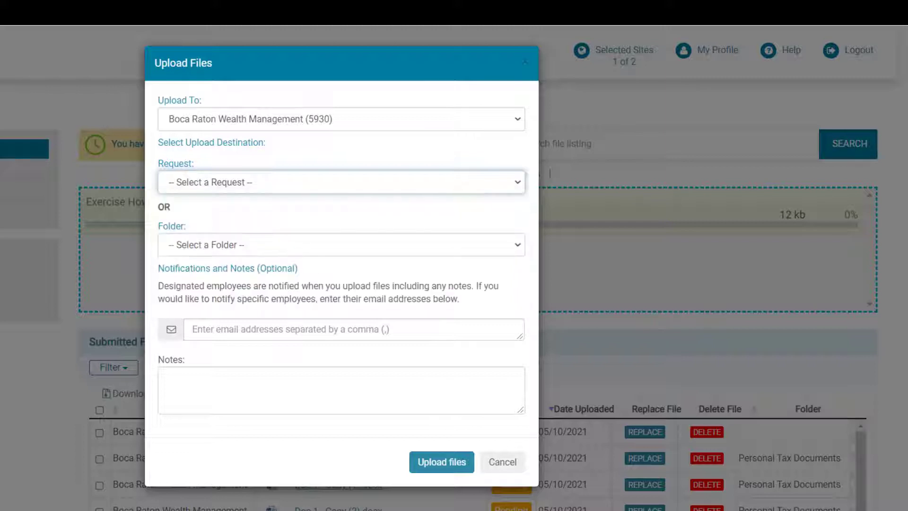
{"action": "left_click", "coordinate": [342, 244]}
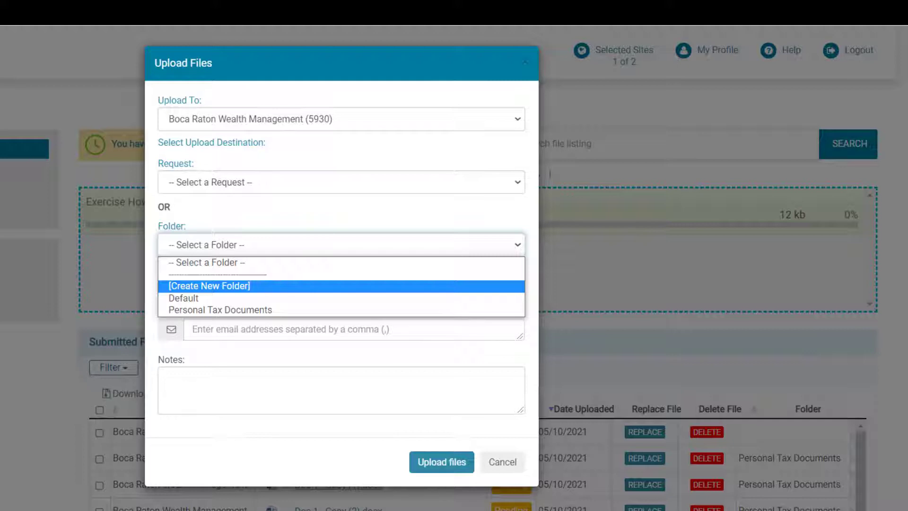
Create a new upload folder named 'Tax Documents'
{"action": "key", "text": "Return"}
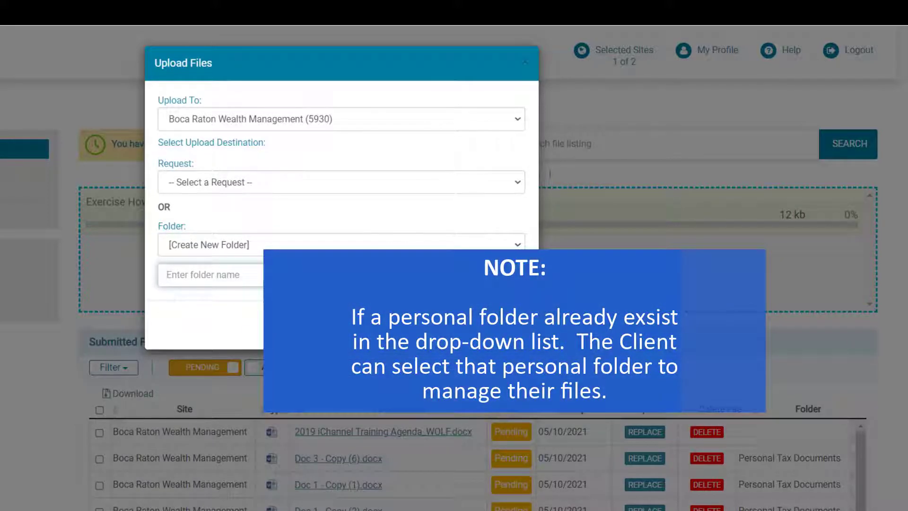
{"action": "type", "text": "Tax Documents"}
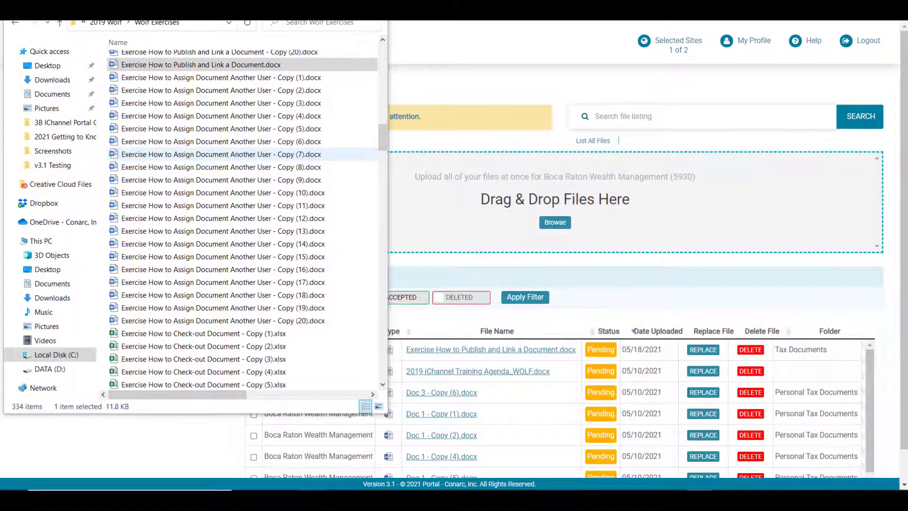
Drop Copy (4), (9), (13), (18) and the Check-out Copy (2) spreadsheet into the portal
{"action": "left_click", "coordinate": [213, 116], "text": "ctrl"}
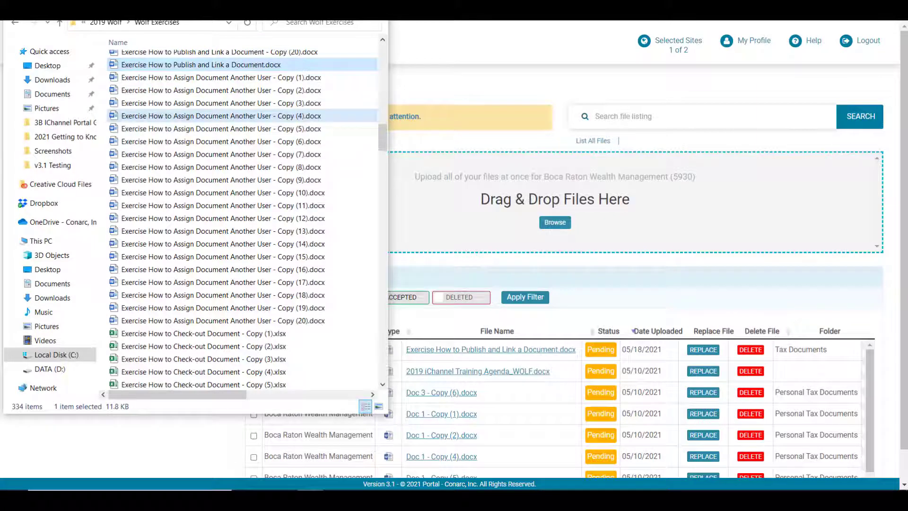
{"action": "left_click", "coordinate": [213, 180], "text": "ctrl"}
{"action": "left_click", "coordinate": [213, 231], "text": "ctrl"}
{"action": "left_click", "coordinate": [213, 295], "text": "ctrl"}
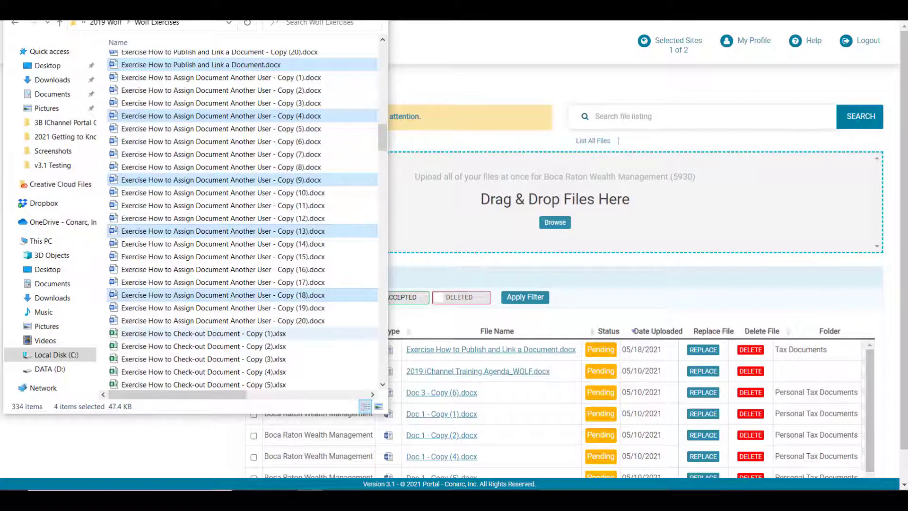
{"action": "left_click", "coordinate": [203, 346], "text": "ctrl"}
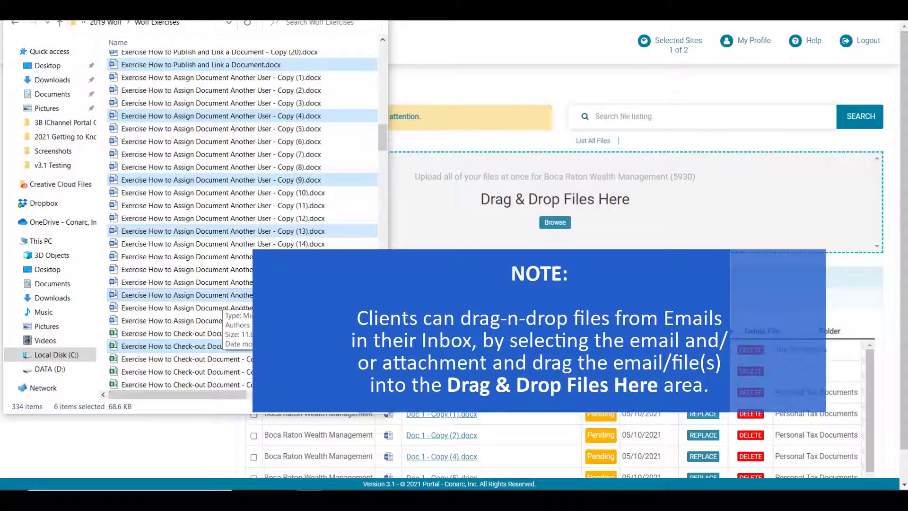
{"action": "left_click_drag", "start_coordinate": [671, 284], "coordinate": [679, 214]}
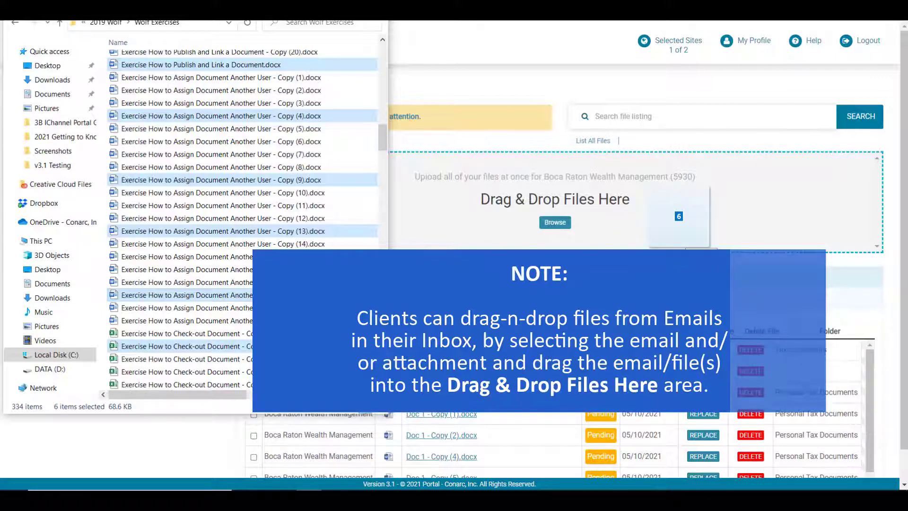
{"action": "left_click_drag", "start_coordinate": [684, 246], "coordinate": [684, 247]}
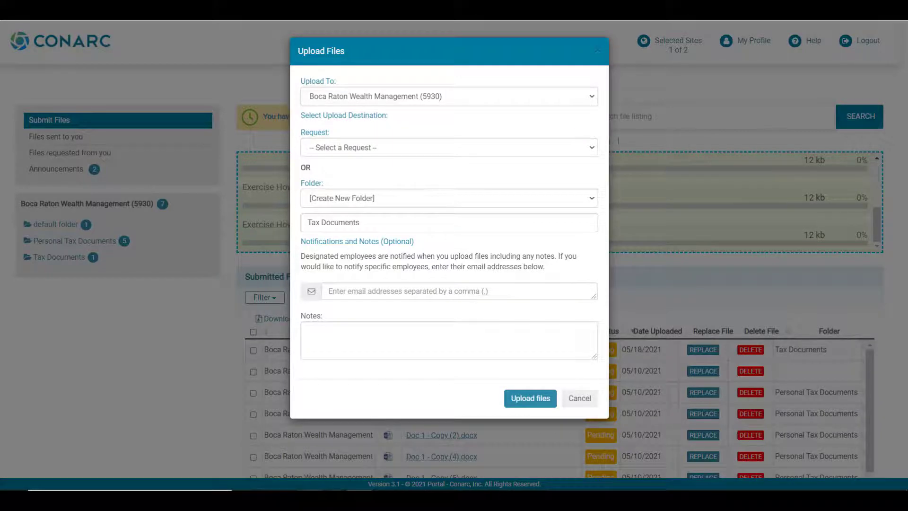
Upload the six files to Tax Documents and review the new Pending entries
{"action": "key", "text": "Return"}
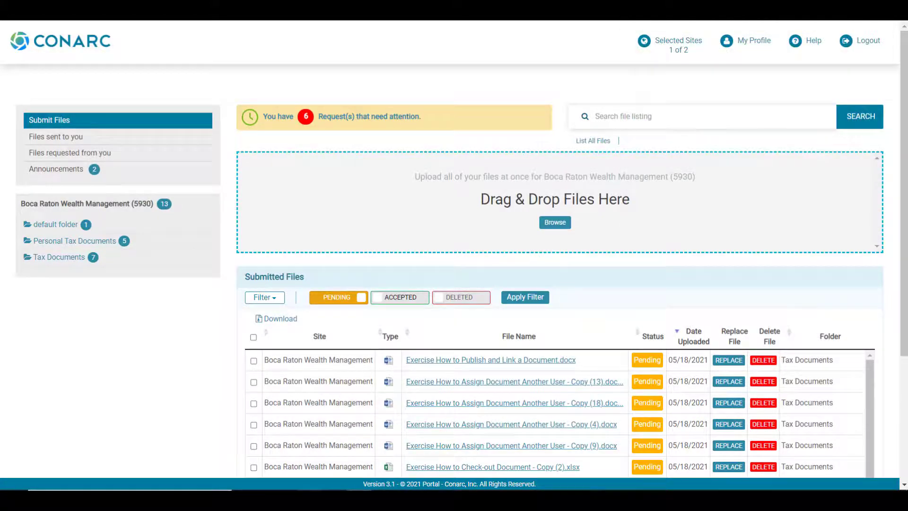
{"action": "scroll", "coordinate": [558, 283], "scroll_direction": "down", "scroll_amount": 2}
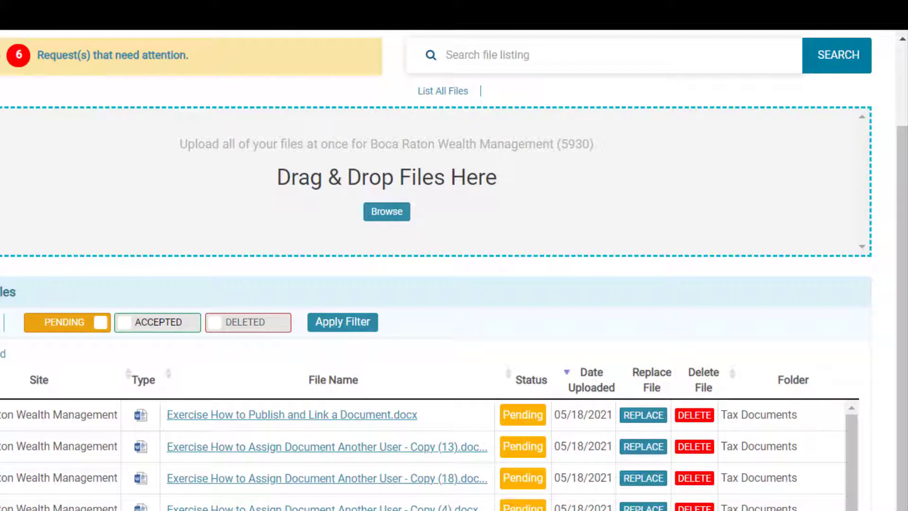
Search Submitted Files for 'exercise' and review the Pending results
{"action": "type", "text": "exercise"}
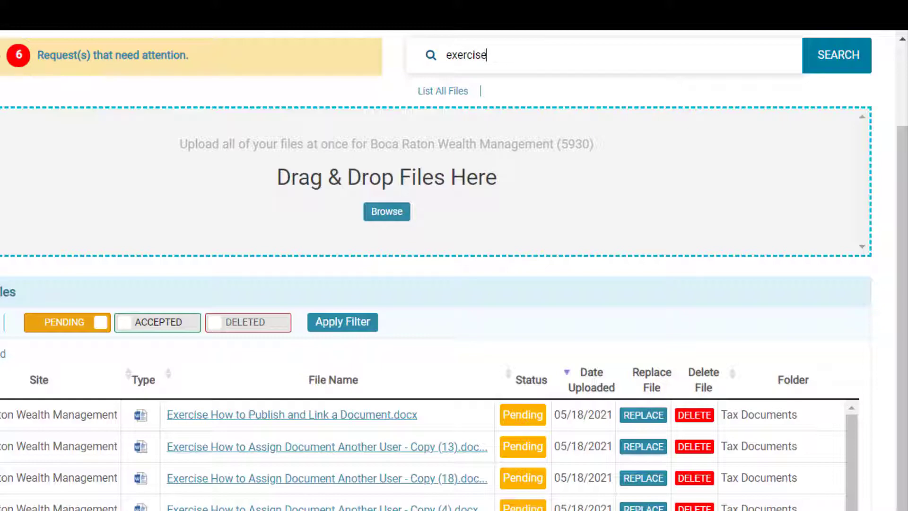
{"action": "key", "text": "Tab"}
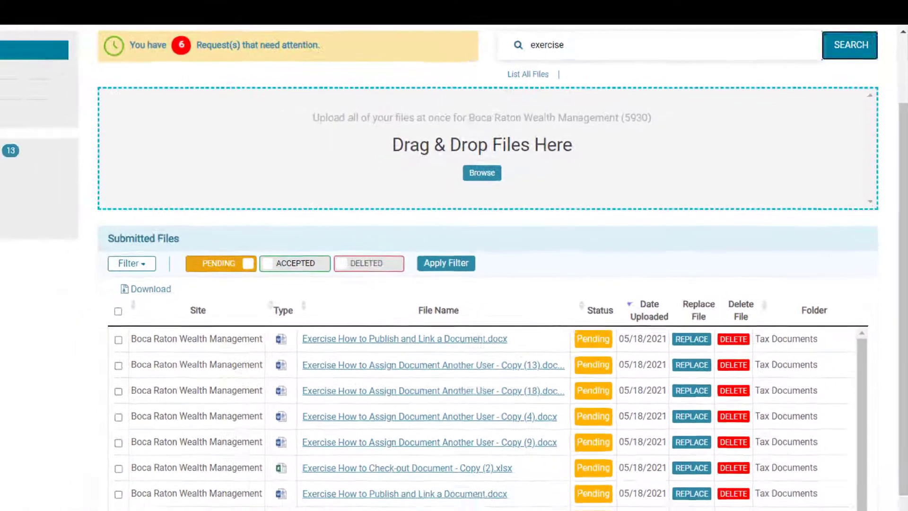
{"action": "key", "text": "Return"}
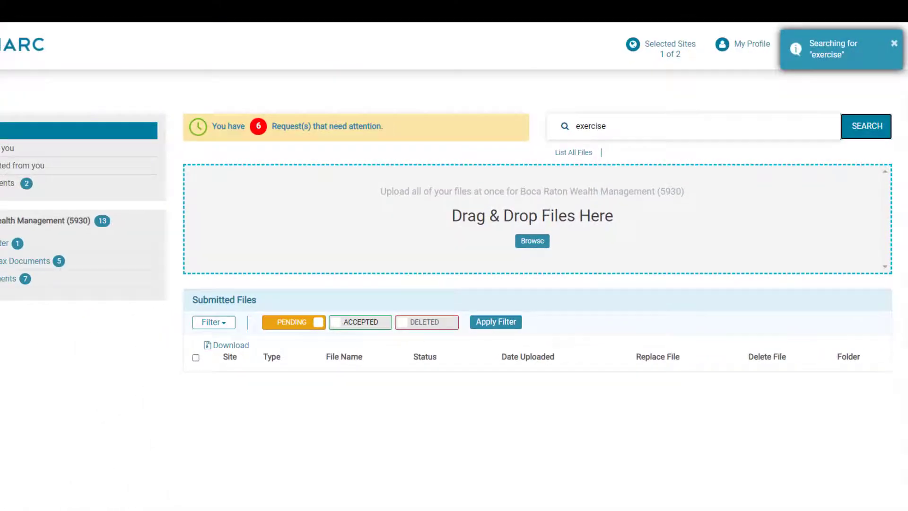
{"action": "scroll", "coordinate": [533, 284], "scroll_direction": "down", "scroll_amount": 2}
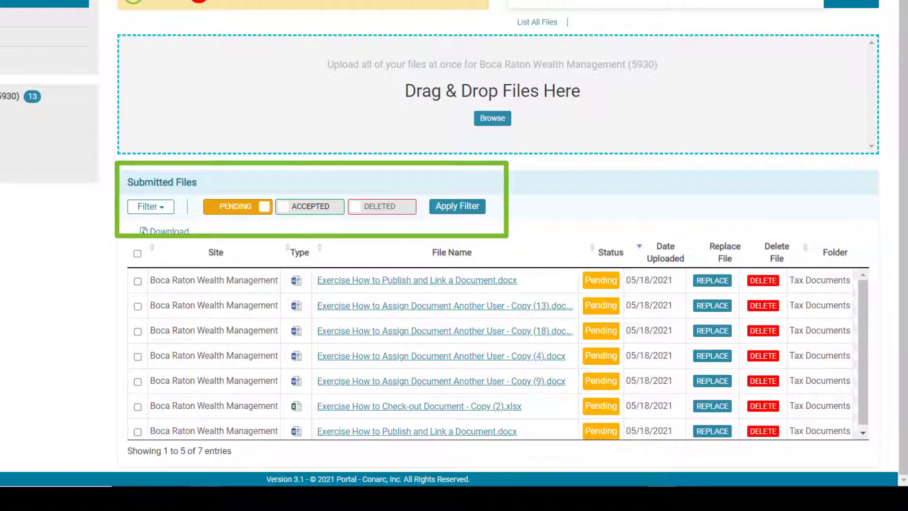
Include Accepted files and exclude Pending files in the Submitted Files filter
{"action": "left_click", "coordinate": [310, 206]}
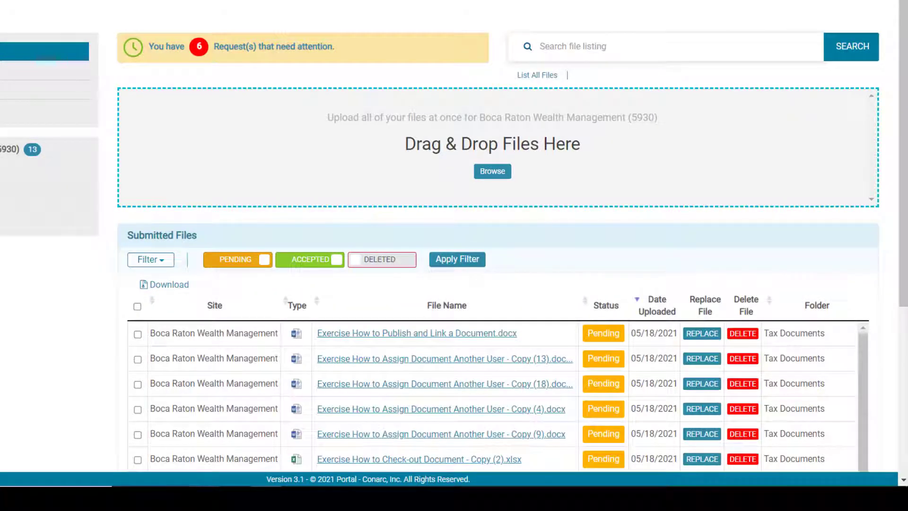
{"action": "scroll", "coordinate": [453, 255], "scroll_direction": "down", "scroll_amount": 2}
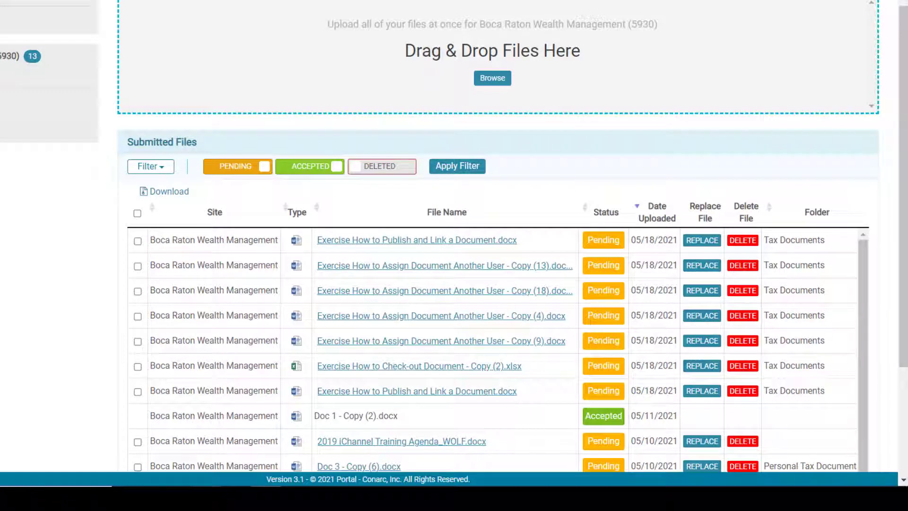
{"action": "left_click", "coordinate": [237, 166]}
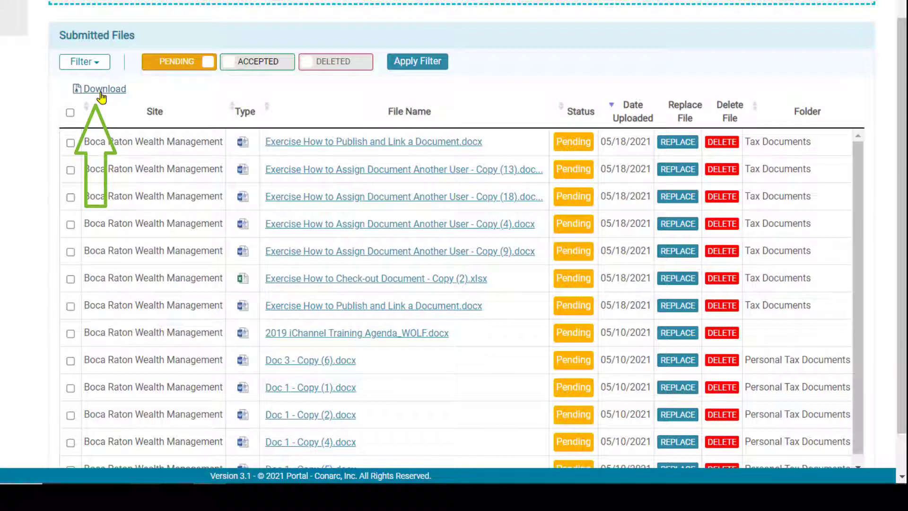
Mark the Copy (13) and Copy (4) documents for download
{"action": "left_click", "coordinate": [71, 172]}
{"action": "left_click", "coordinate": [70, 226]}
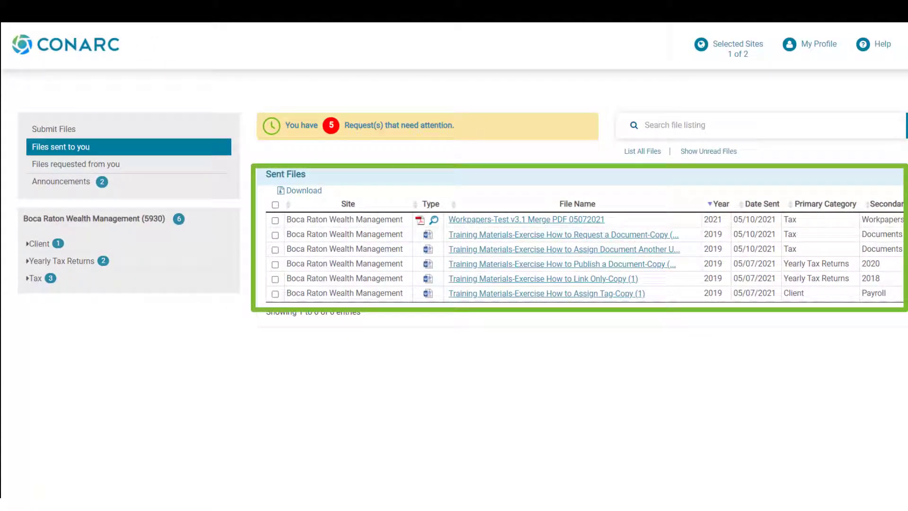
In Sent Files, mark the How to Request, How to Assign and How to Publish a Document files
{"action": "left_click", "coordinate": [275, 235]}
{"action": "left_click", "coordinate": [275, 249]}
{"action": "left_click", "coordinate": [274, 264]}
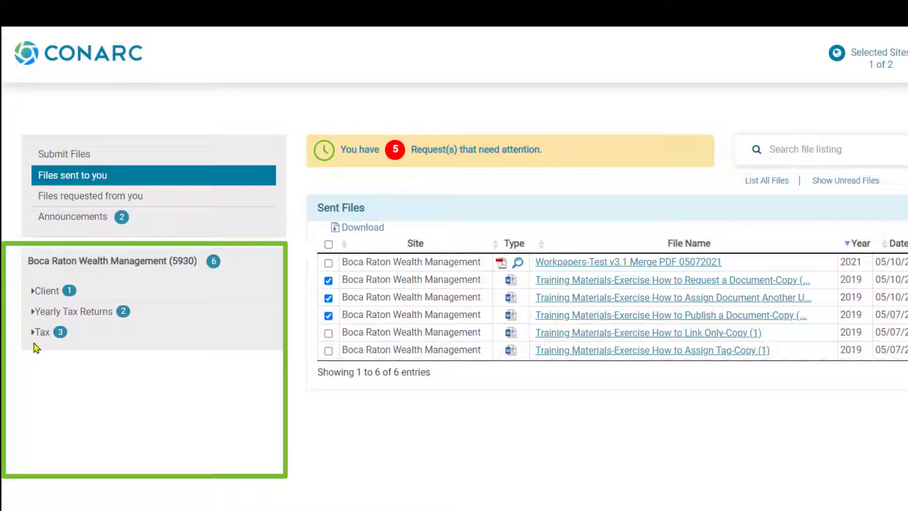
Expand the Client and Yearly Tax Returns categories, then narrow the shared files to Payroll and 2020
{"action": "left_click", "coordinate": [32, 293]}
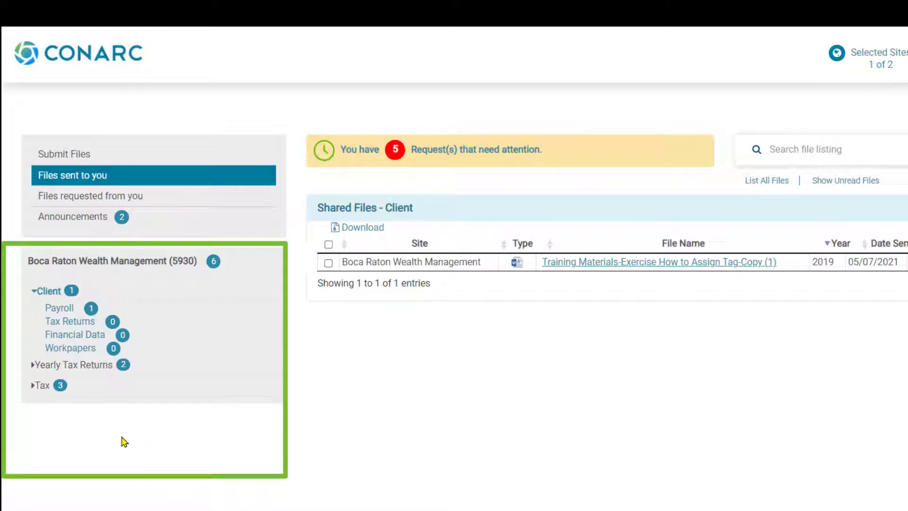
{"action": "left_click", "coordinate": [32, 365]}
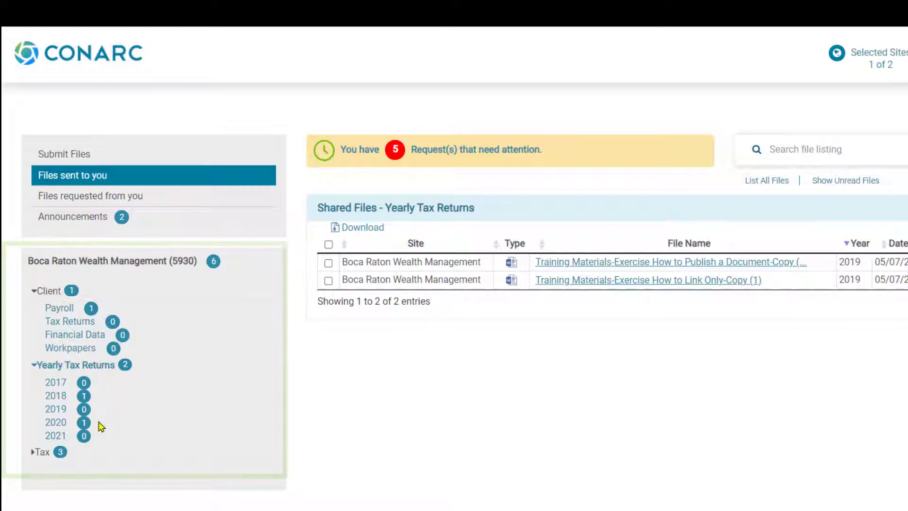
{"action": "left_click", "coordinate": [57, 310]}
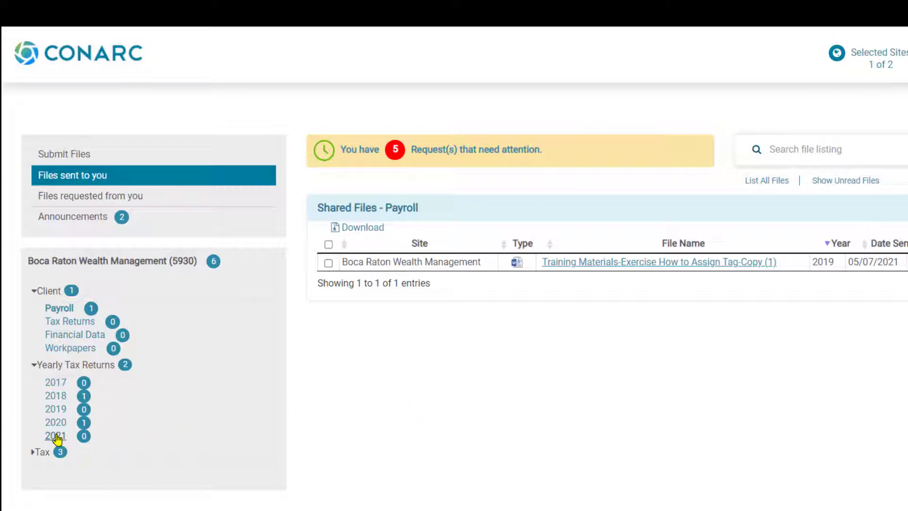
{"action": "left_click", "coordinate": [56, 426]}
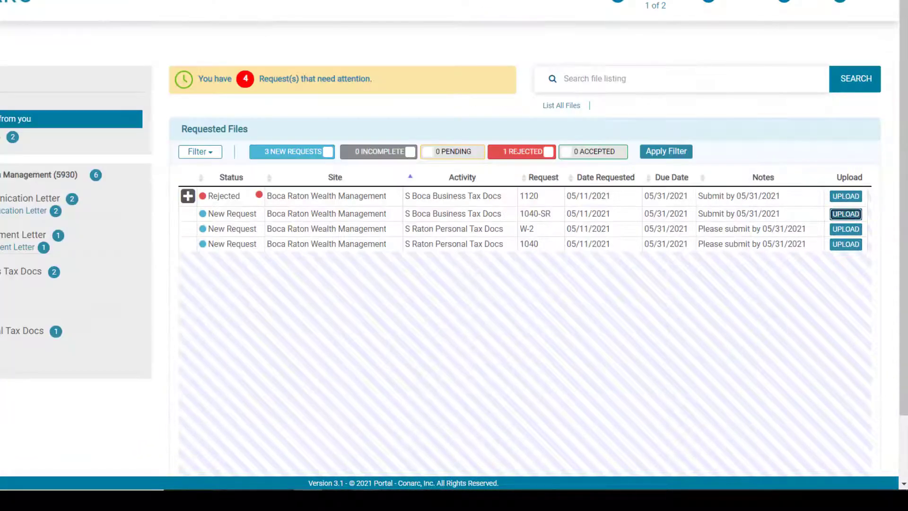
Start uploading a file for the 1040-SR request
{"action": "left_click", "coordinate": [846, 214]}
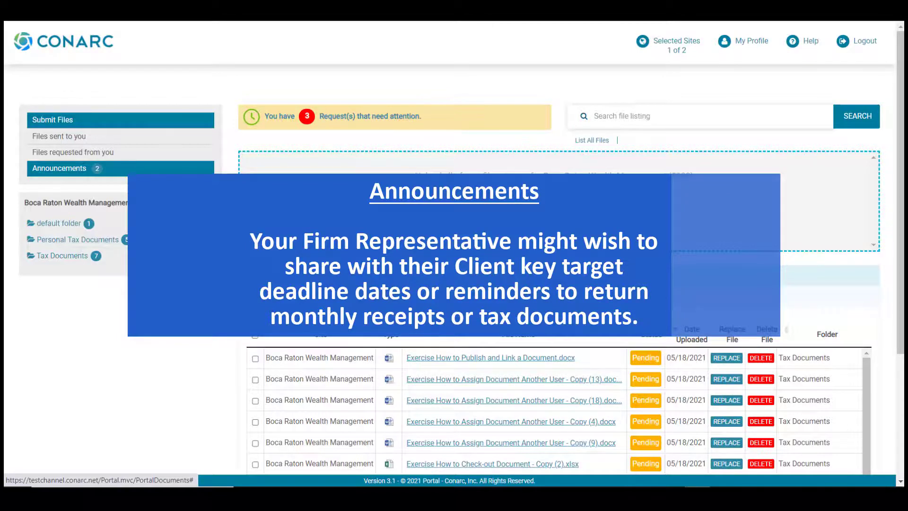
Open the portal's Announcements page from the left navigation menu
{"action": "left_click", "coordinate": [182, 169]}
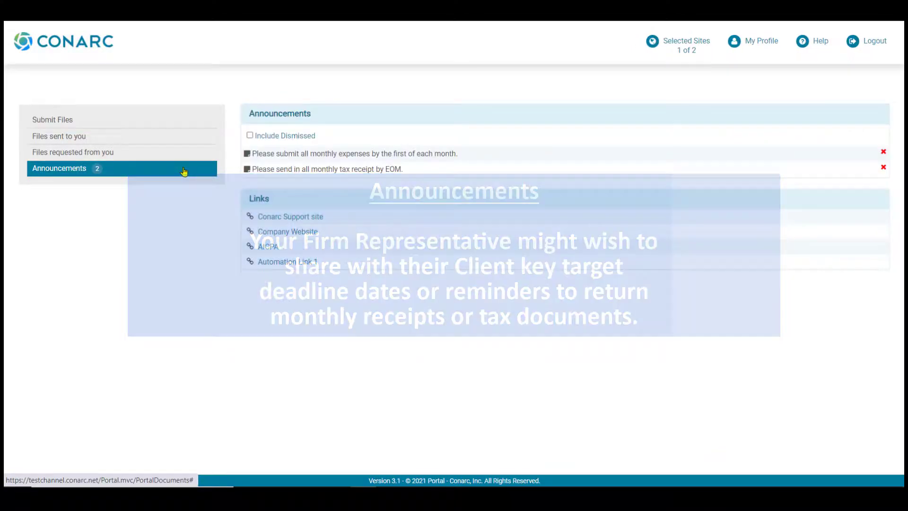